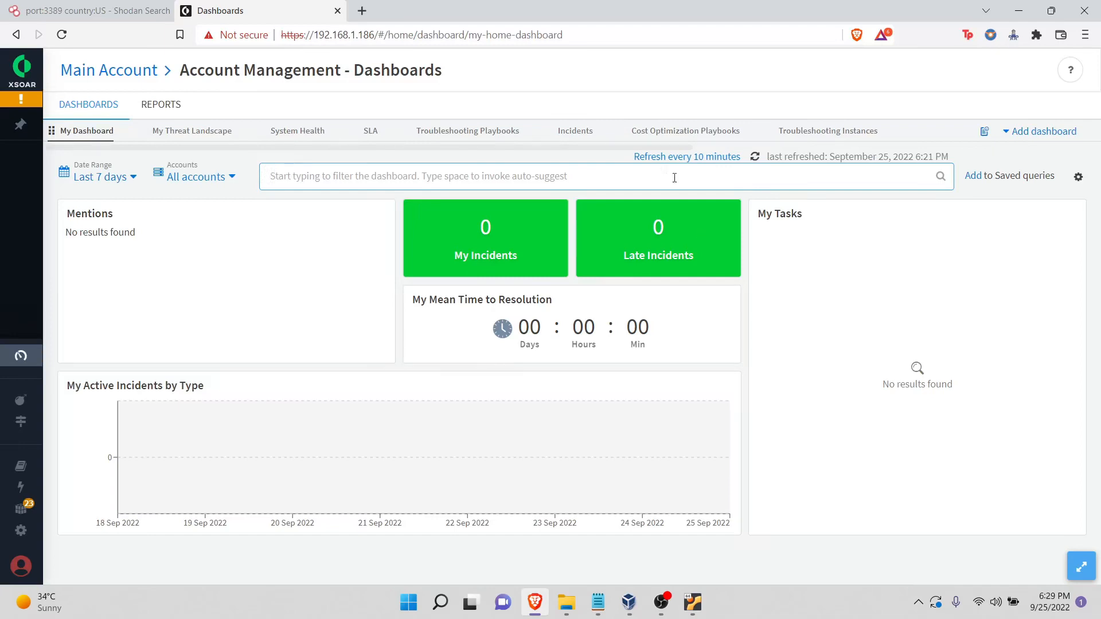
# - Open the account overview on the Shodan website and reset the API key
pyautogui.click(92, 10)
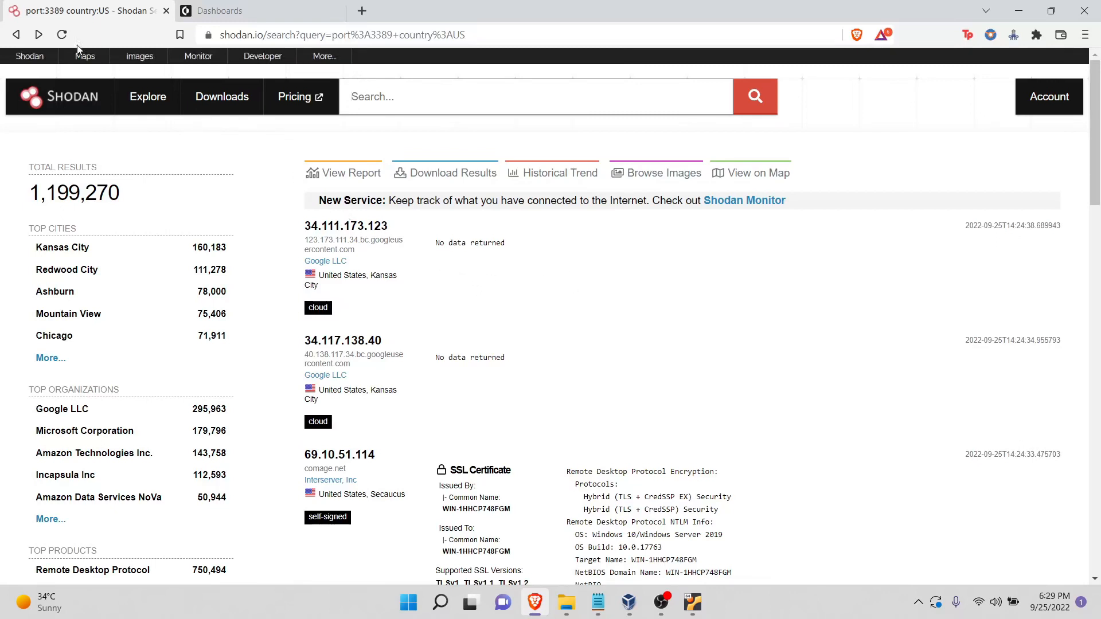
pyautogui.click(35, 60)
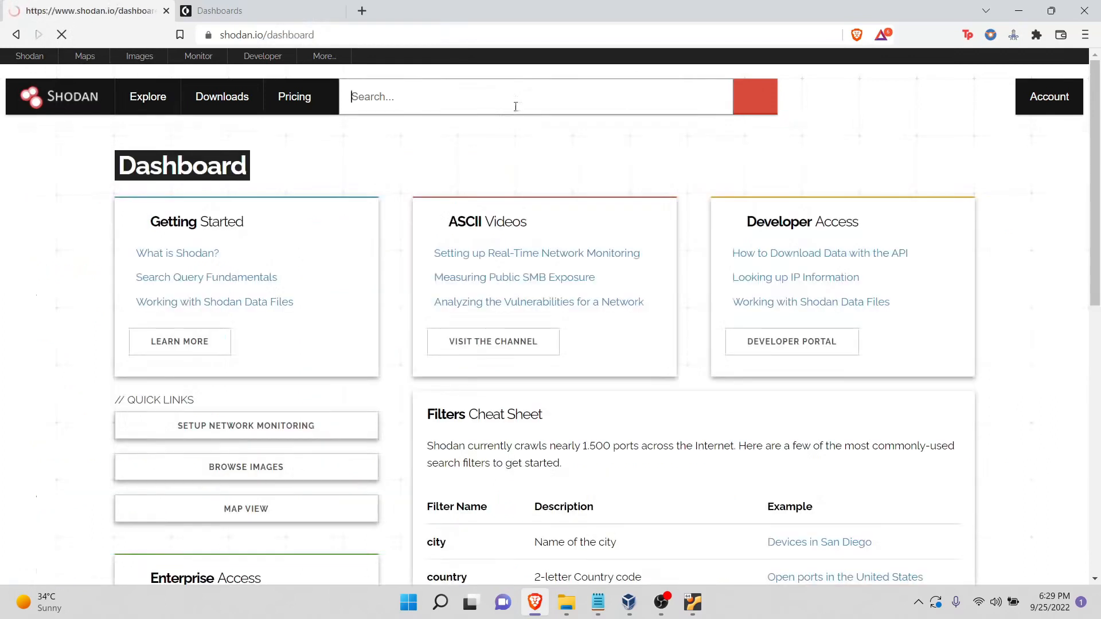
pyautogui.scroll(-10, 1063, 208)
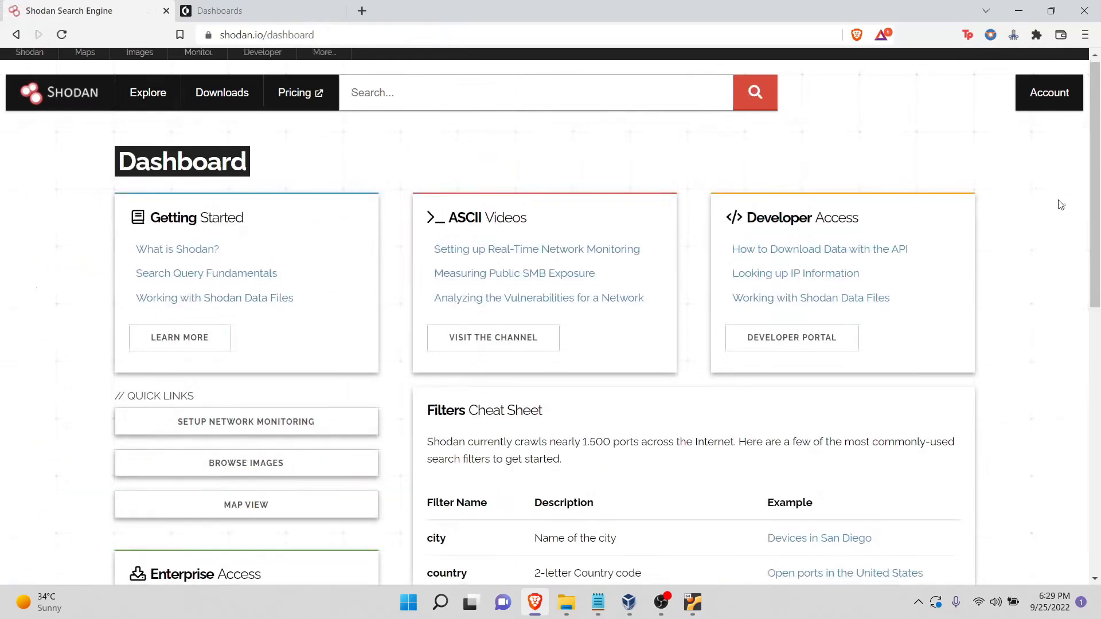
pyautogui.scroll(10, 1062, 208)
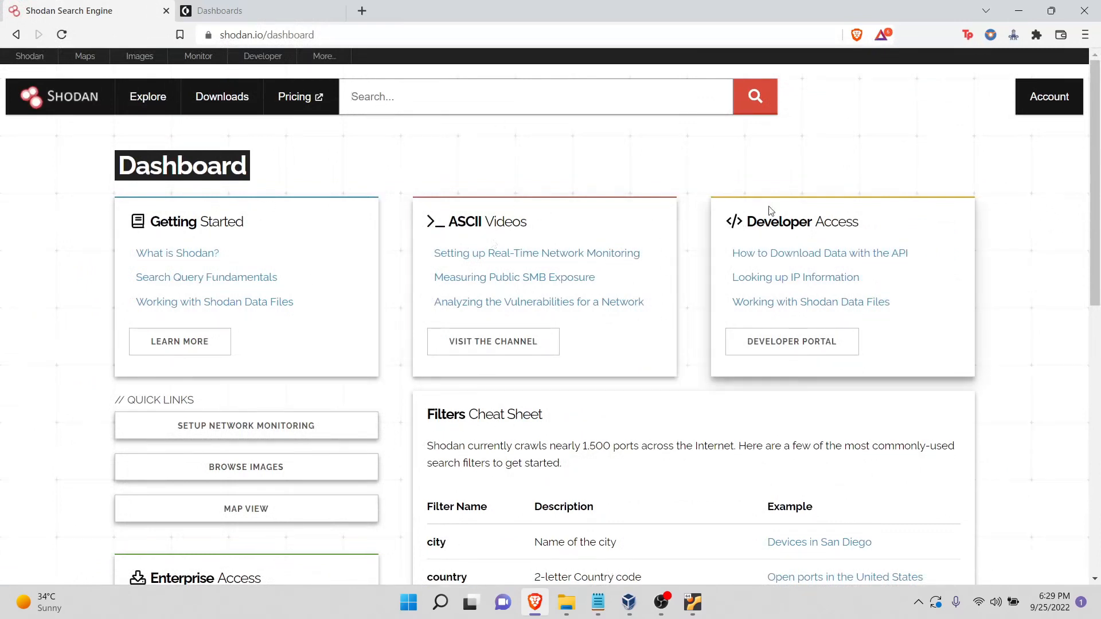
pyautogui.click(1040, 106)
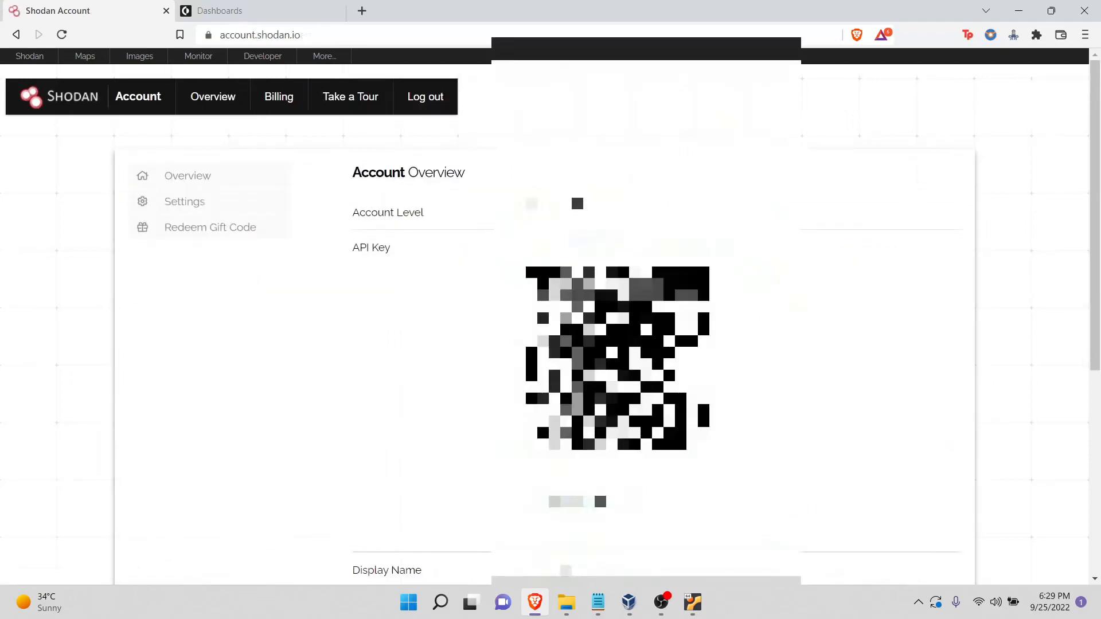
pyautogui.scroll(-3, 784, 204)
pyautogui.scroll(-2, 794, 226)
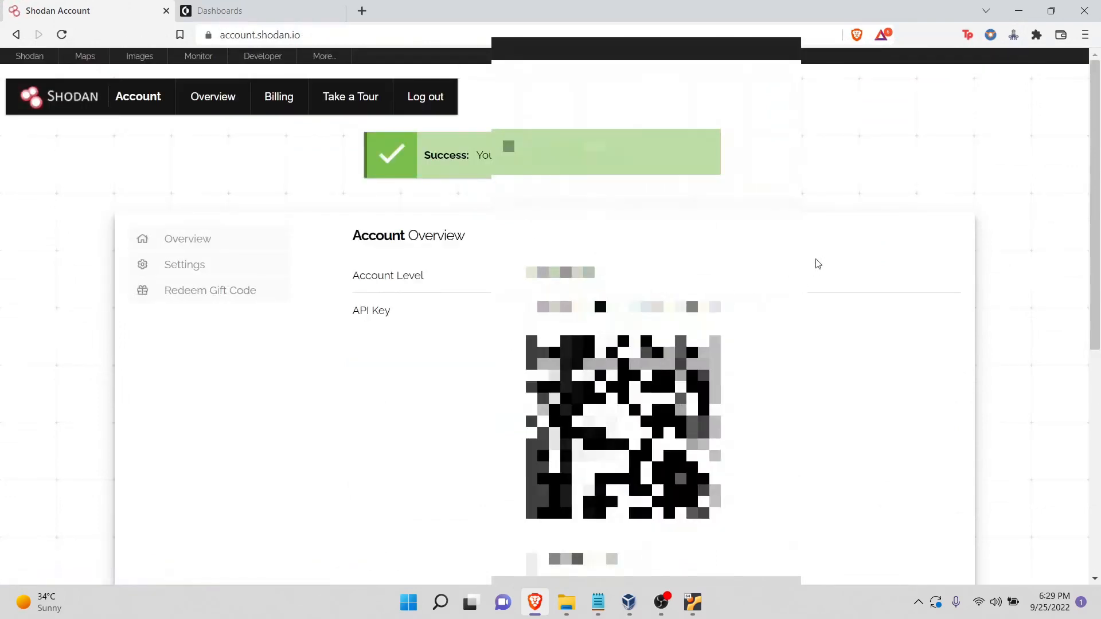
pyautogui.scroll(-2, 821, 258)
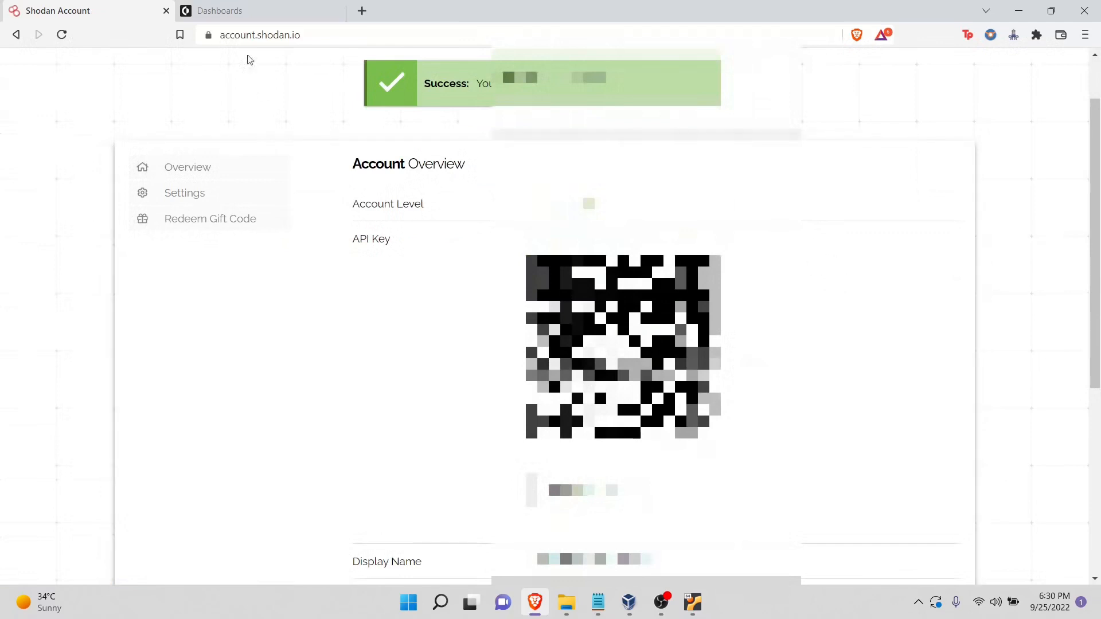
# - Switch to Cortex XSOAR and search the Marketplace content packs for "shodan"
pyautogui.click(239, 23)
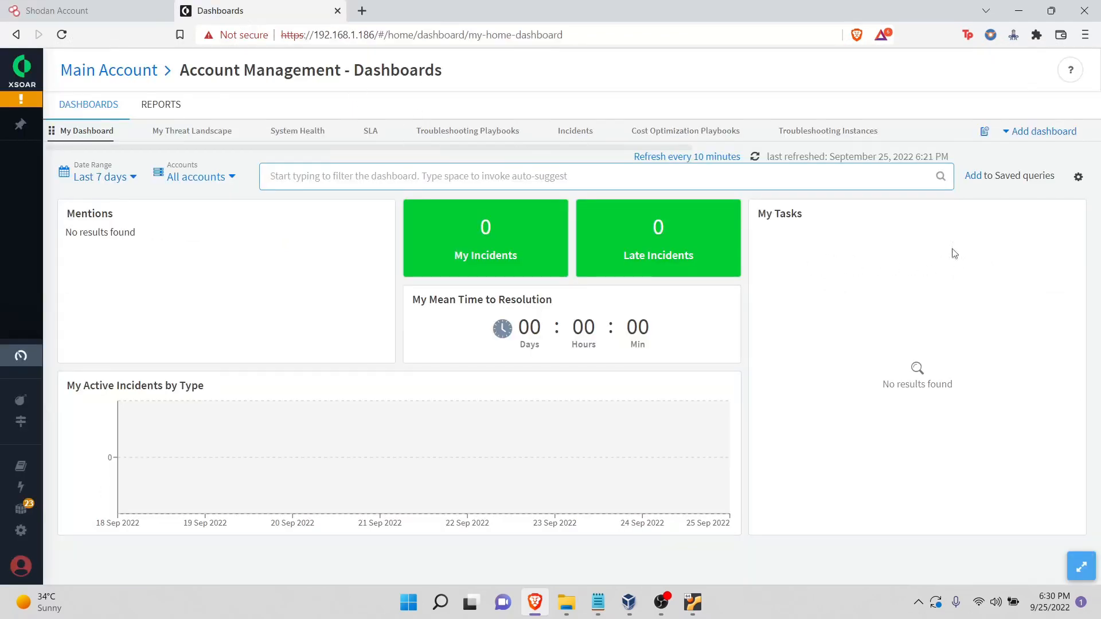
pyautogui.moveTo(10, 285)
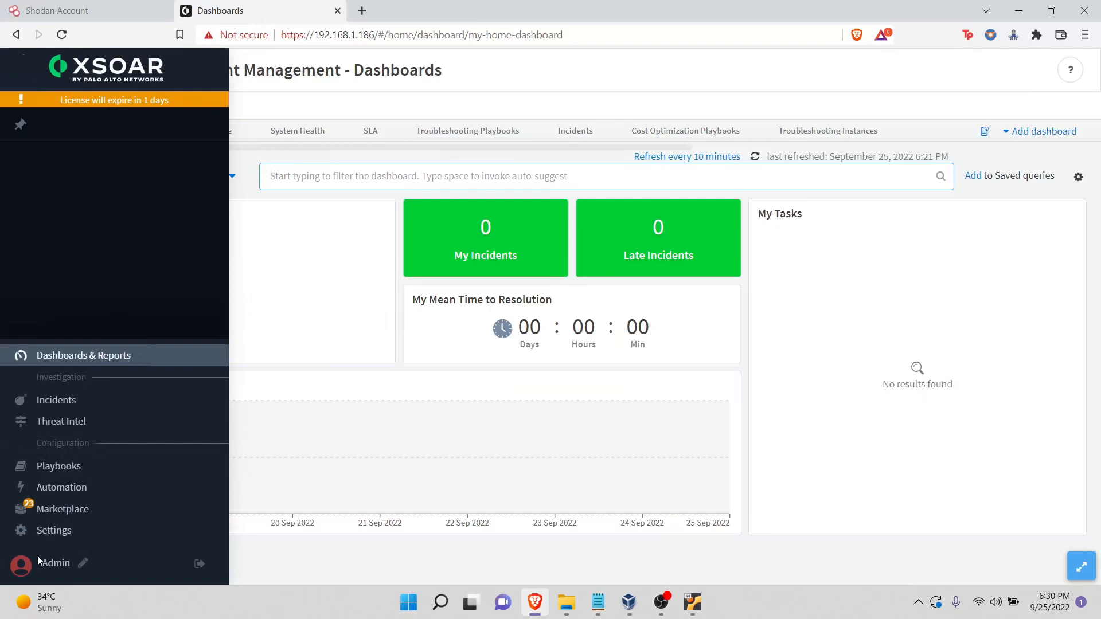
pyautogui.click(63, 532)
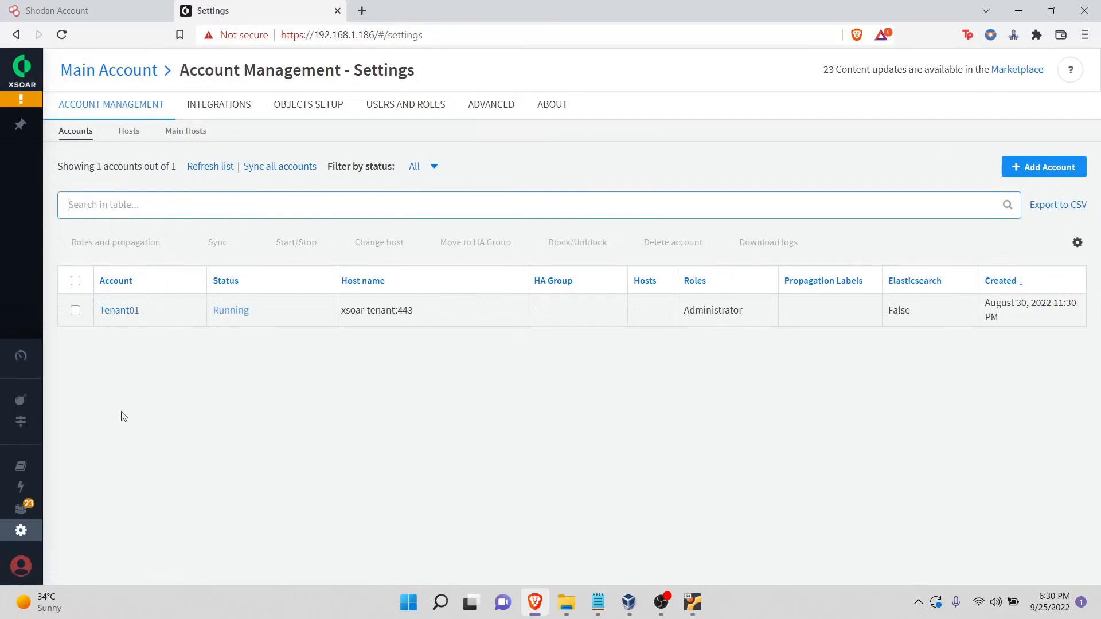
pyautogui.moveTo(21, 488)
pyautogui.click(66, 512)
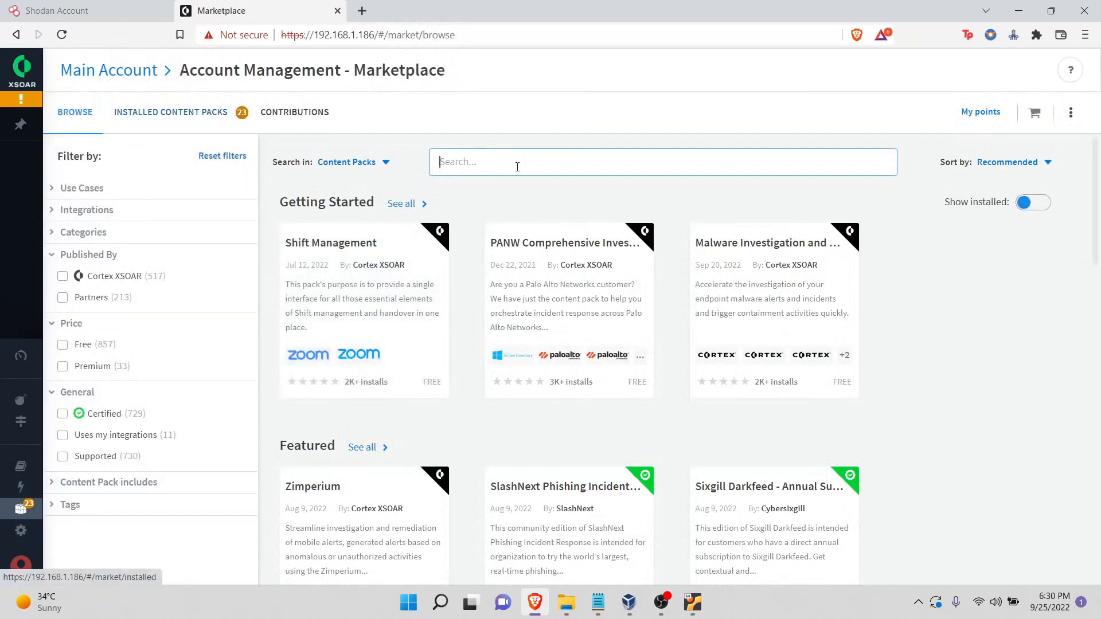
pyautogui.write('shodan')
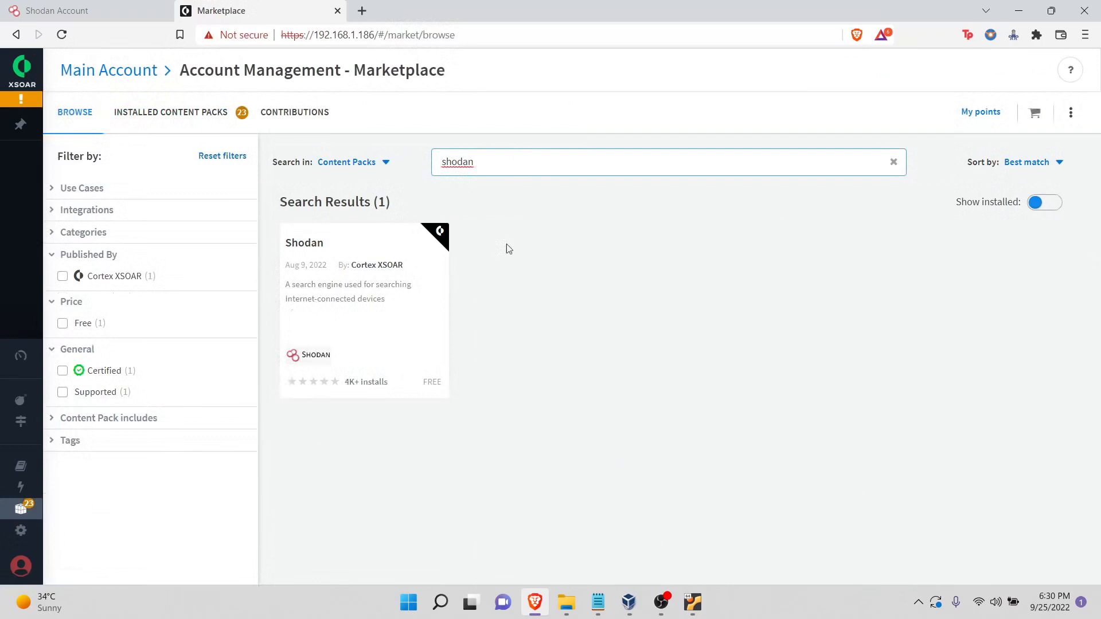
# - Install the Shodan 1.1.4 content pack with its required Base pack and refresh the content
pyautogui.click(408, 287)
pyautogui.click(1063, 163)
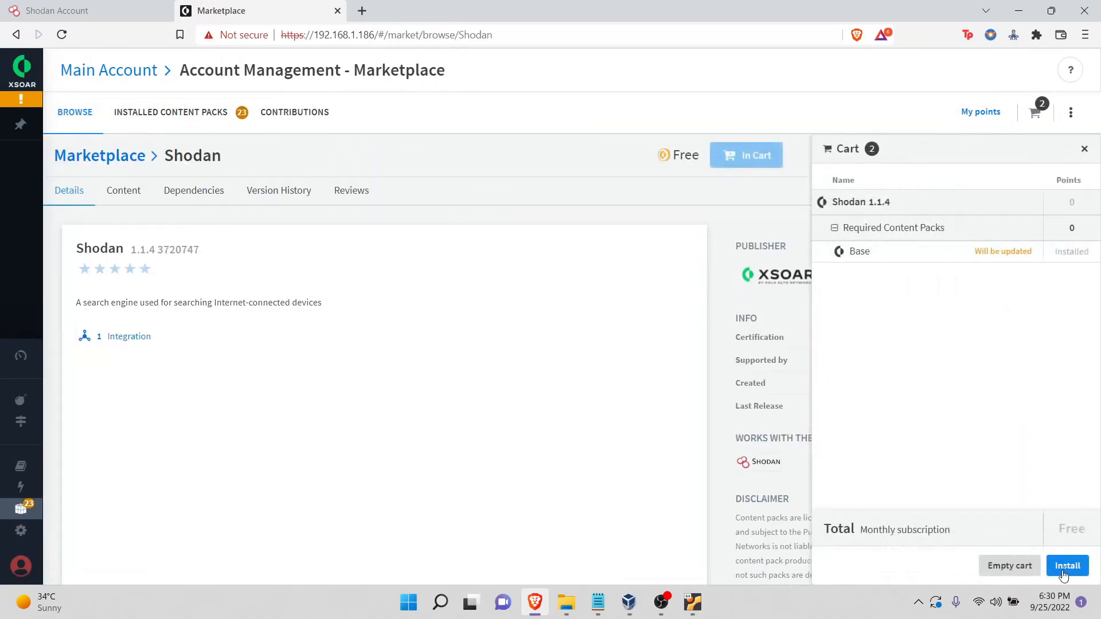
pyautogui.click(1065, 566)
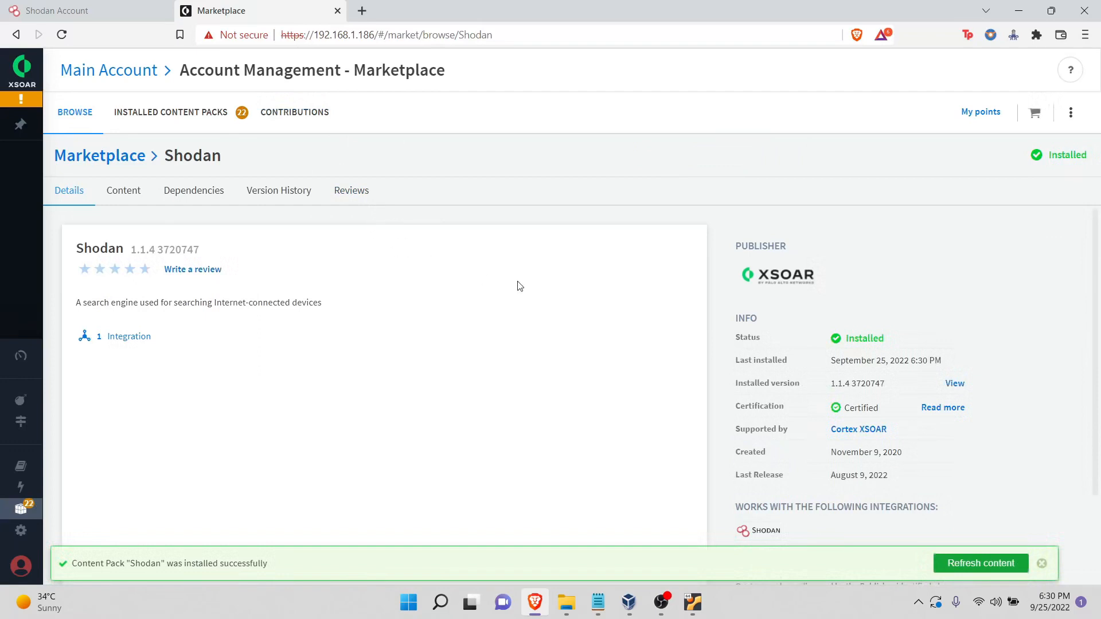
pyautogui.click(965, 570)
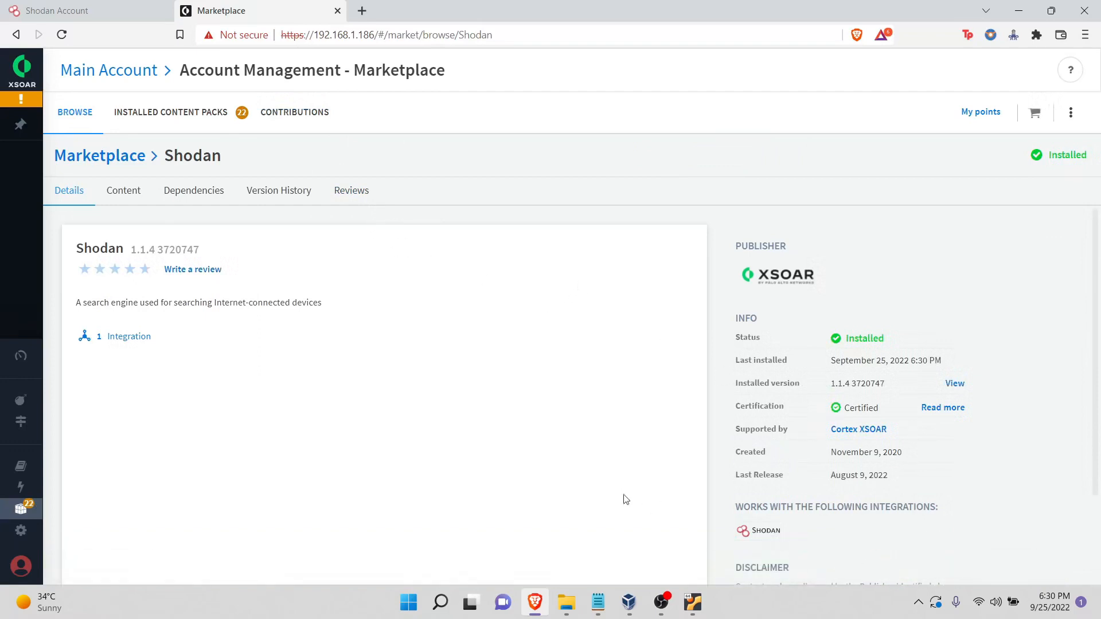
# - Sync the main account's content to all tenant accounts, overwriting playbook inputs and automation run-on settings
pyautogui.moveTo(22, 454)
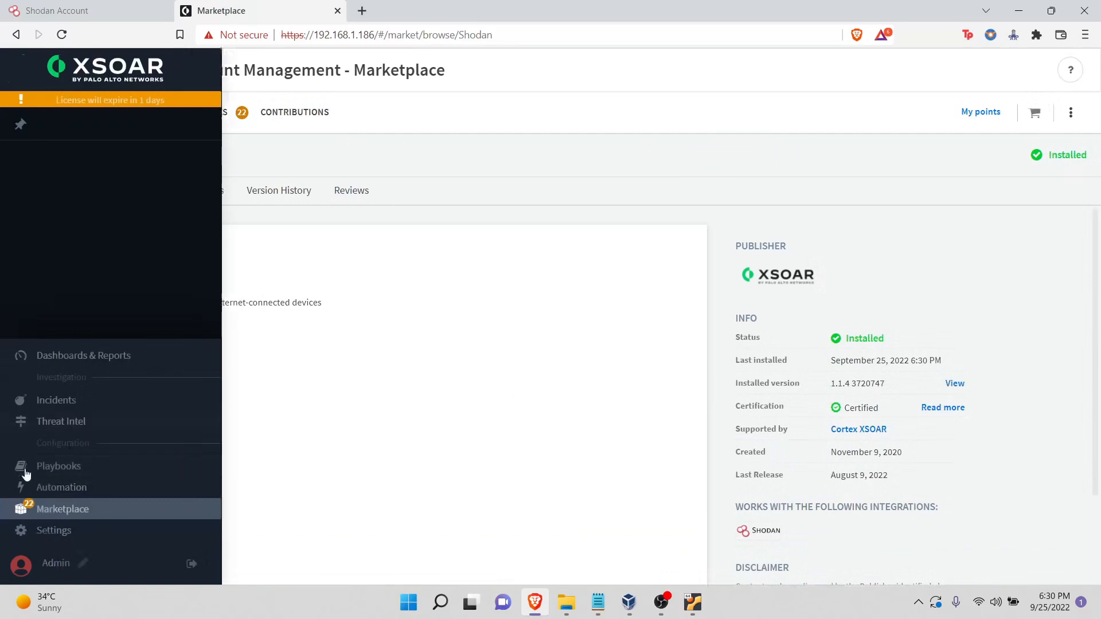
pyautogui.click(76, 536)
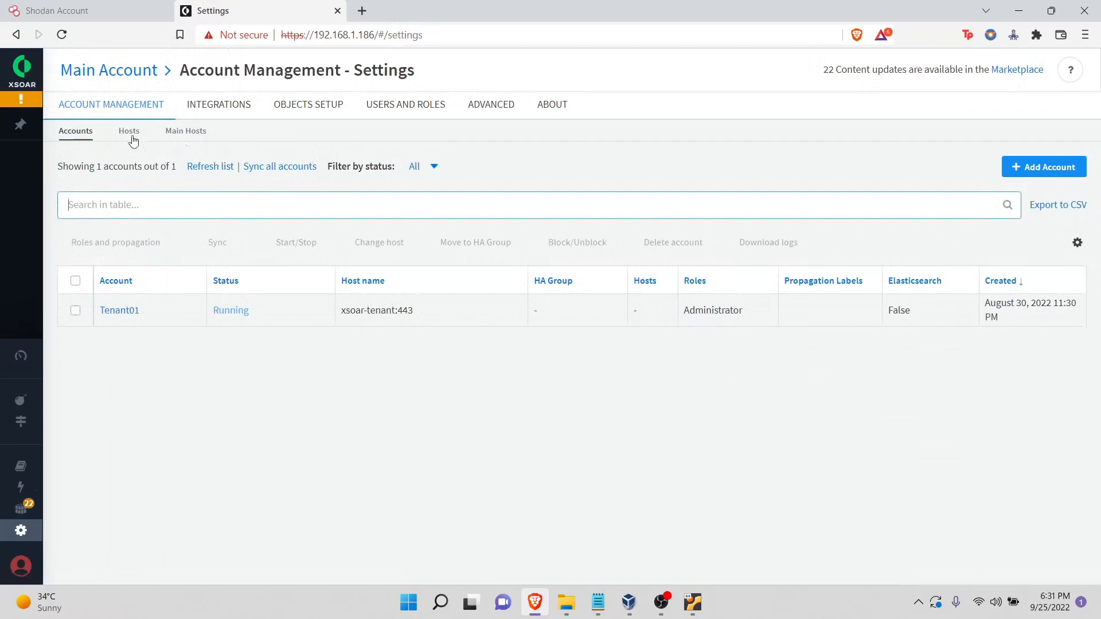
pyautogui.click(75, 280)
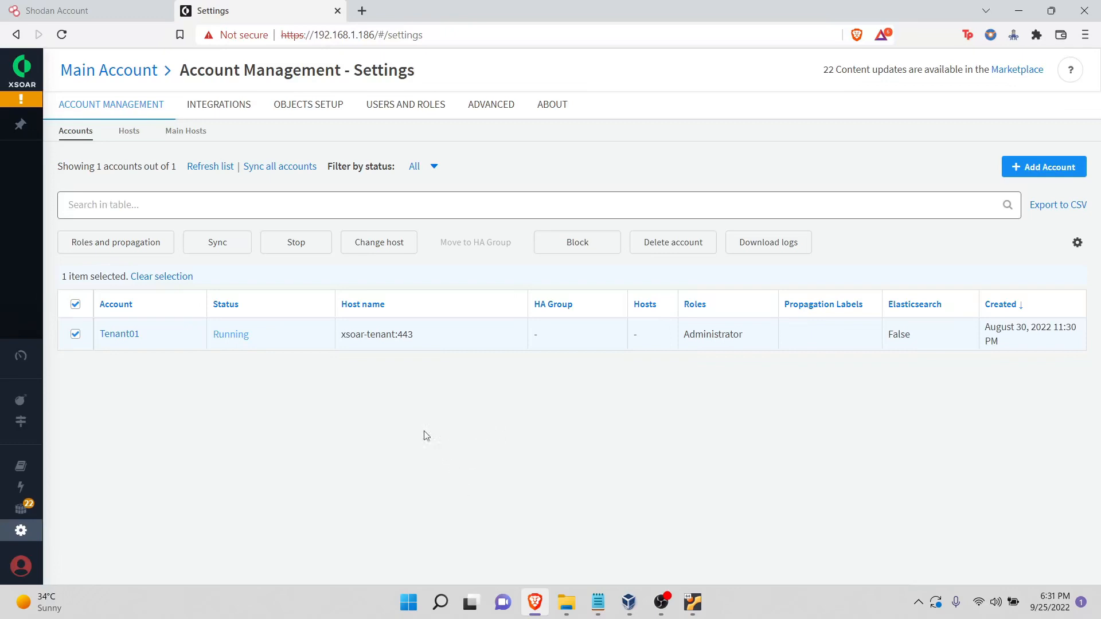
pyautogui.click(283, 167)
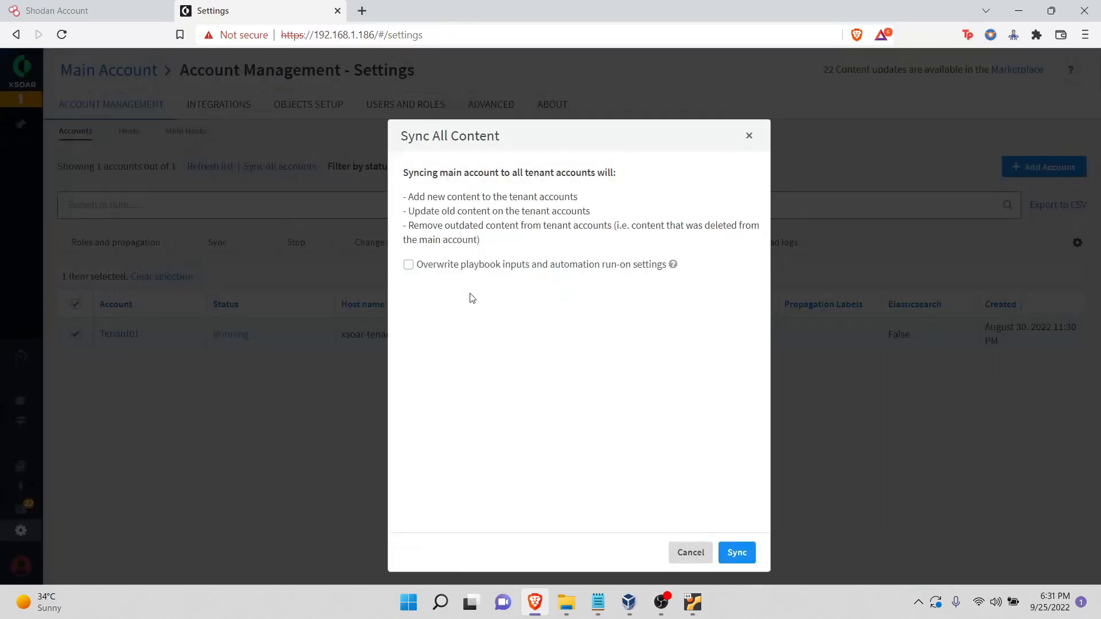
pyautogui.click(471, 267)
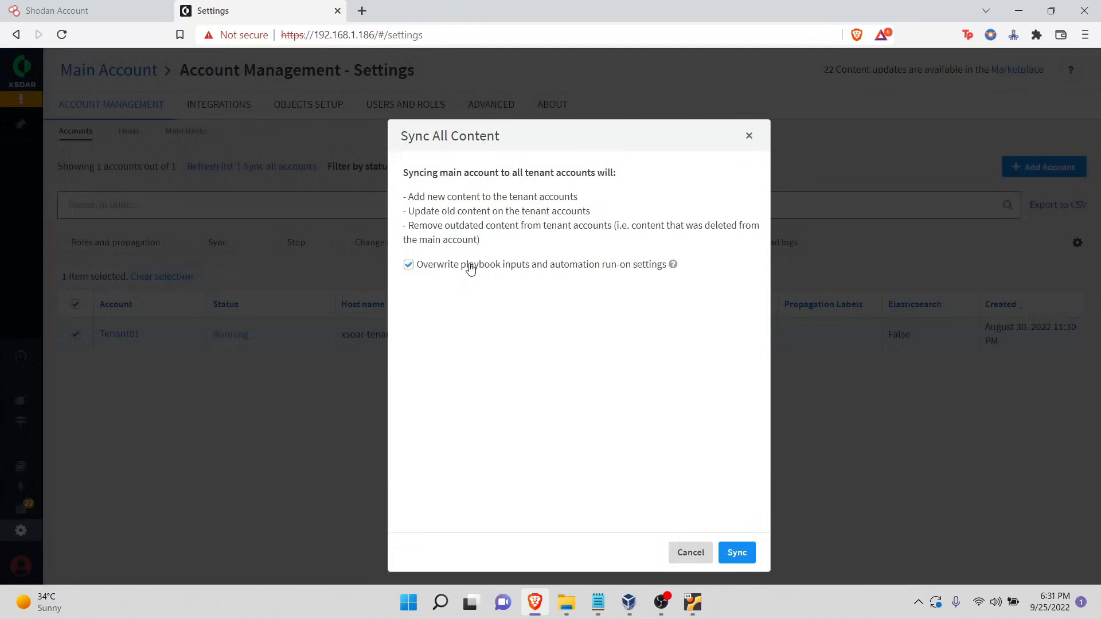
pyautogui.click(737, 554)
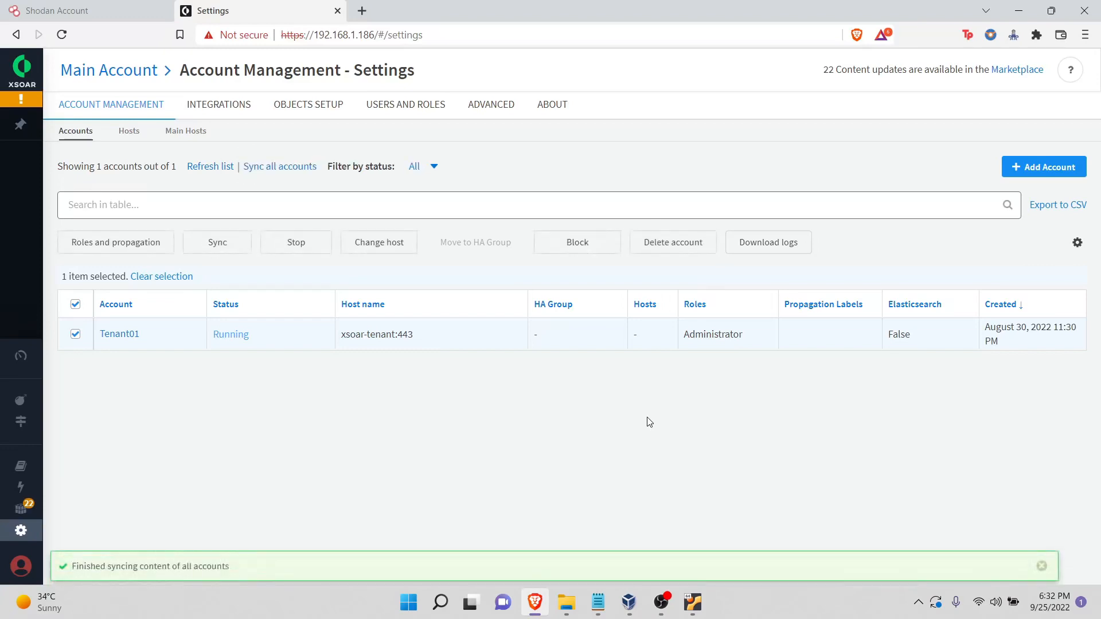
# - Switch to the Tenant01 account, filter its integrations by "sh" and start a new Shodan v2 instance
pyautogui.click(125, 71)
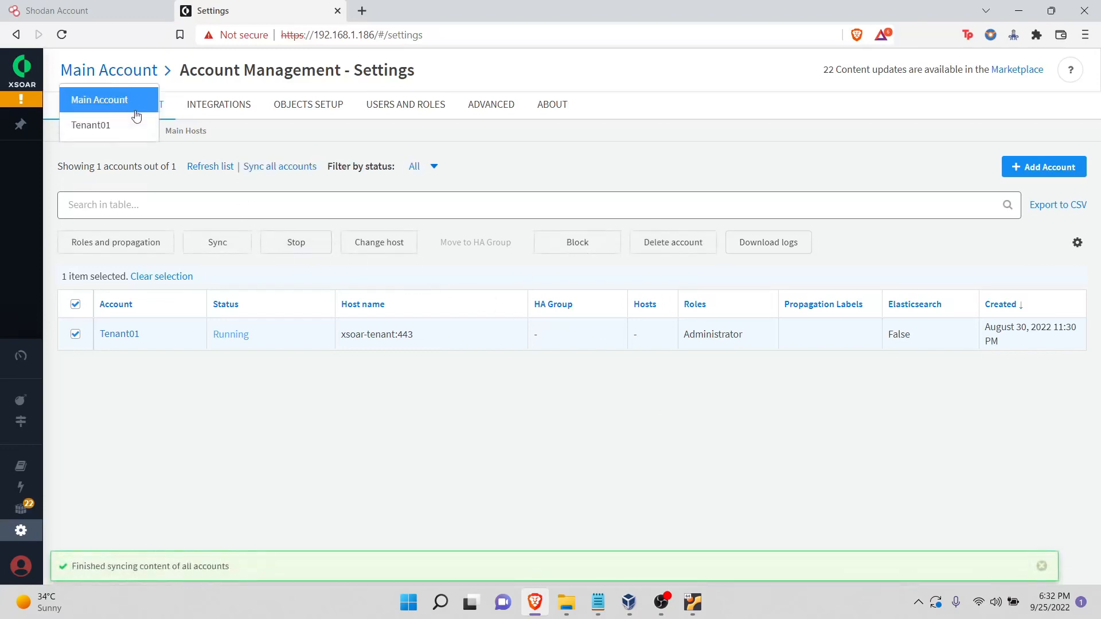
pyautogui.click(136, 127)
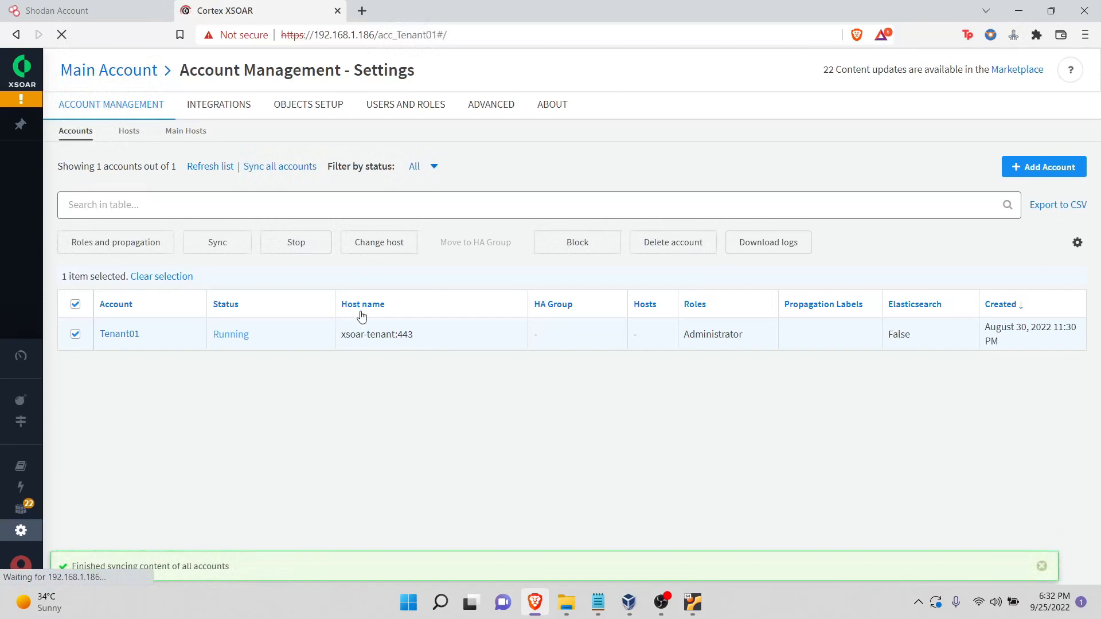
pyautogui.moveTo(3, 523)
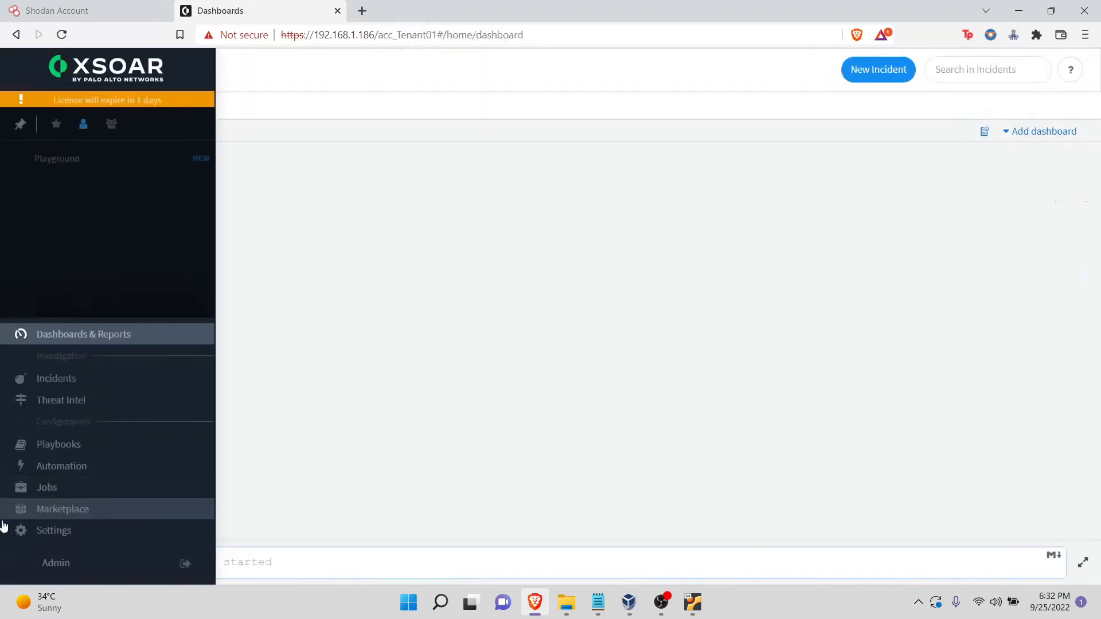
pyautogui.click(49, 532)
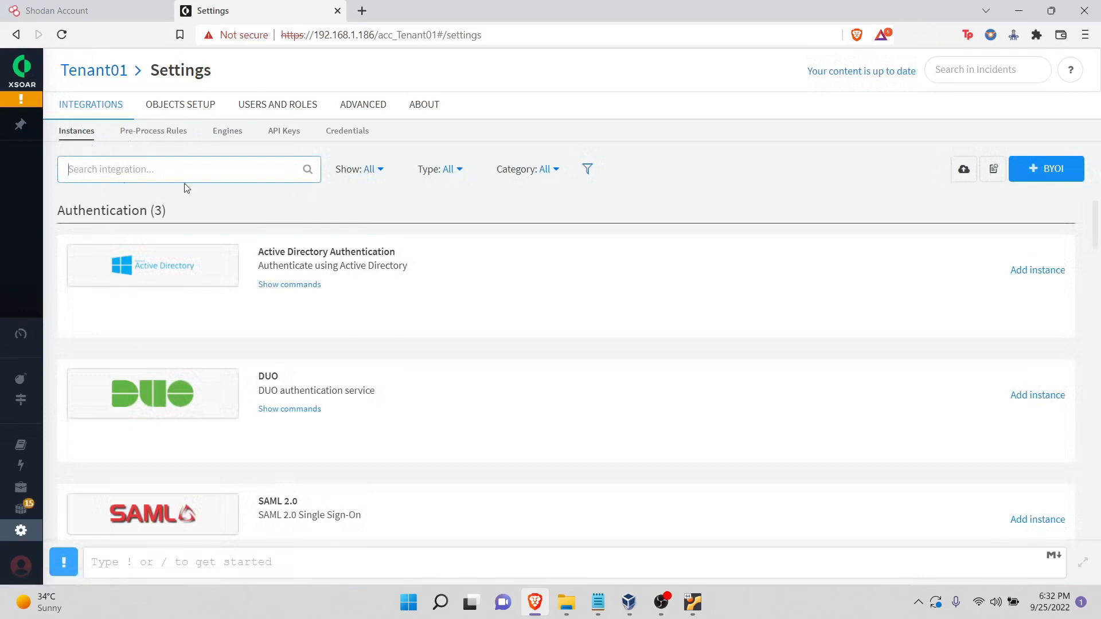
pyautogui.write('sh')
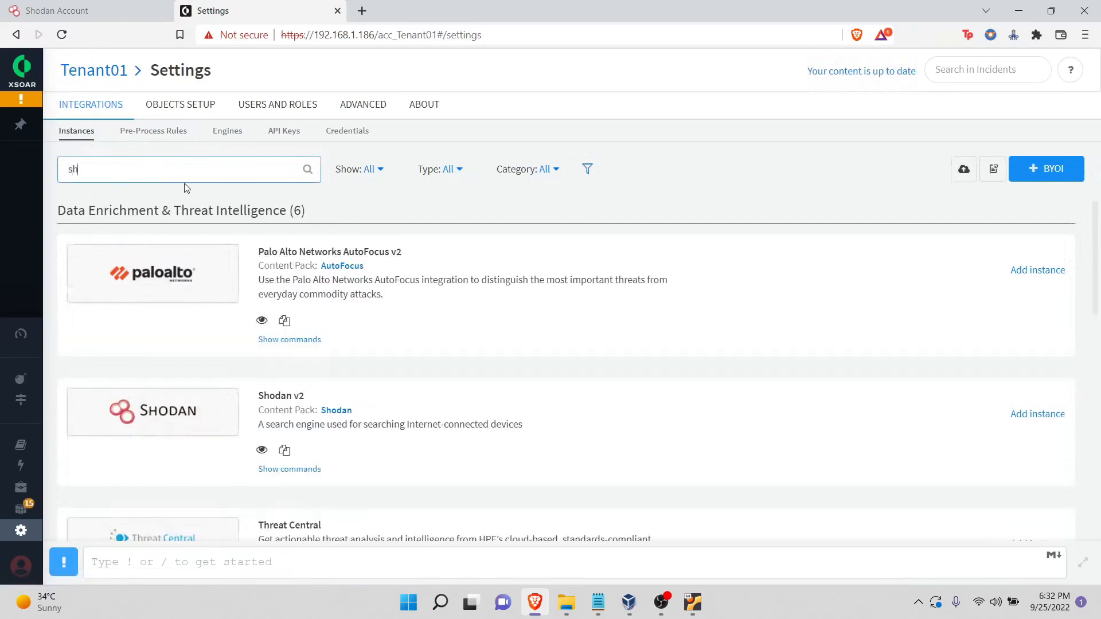
pyautogui.click(1026, 415)
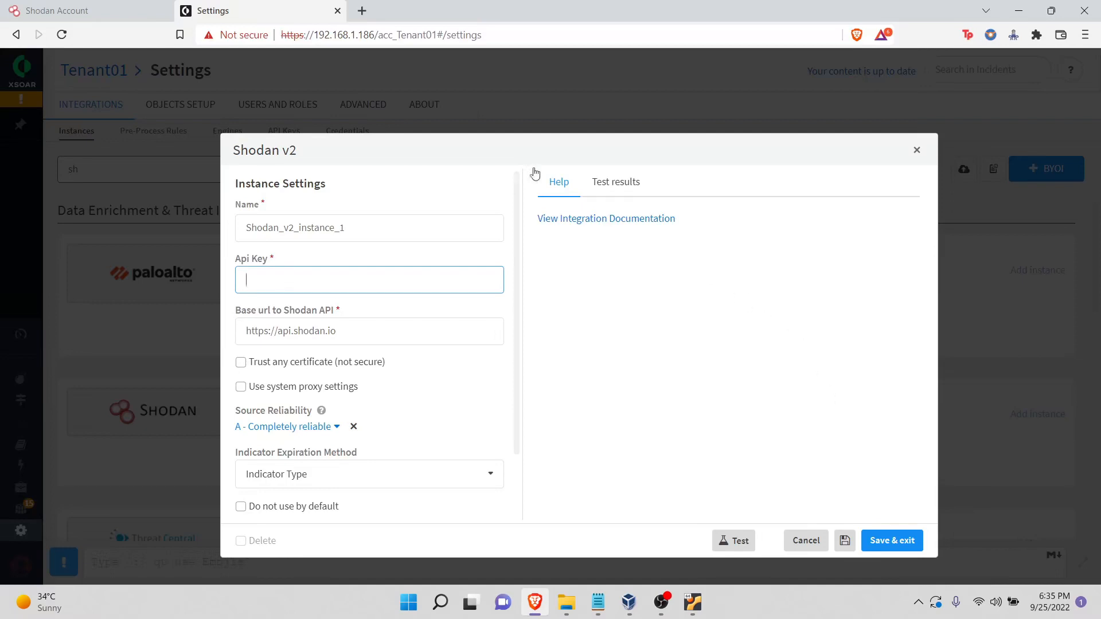
# - Copy the API key from the Shodan account into the instance's Api Key field and enable trusting any certificate
pyautogui.click(144, 11)
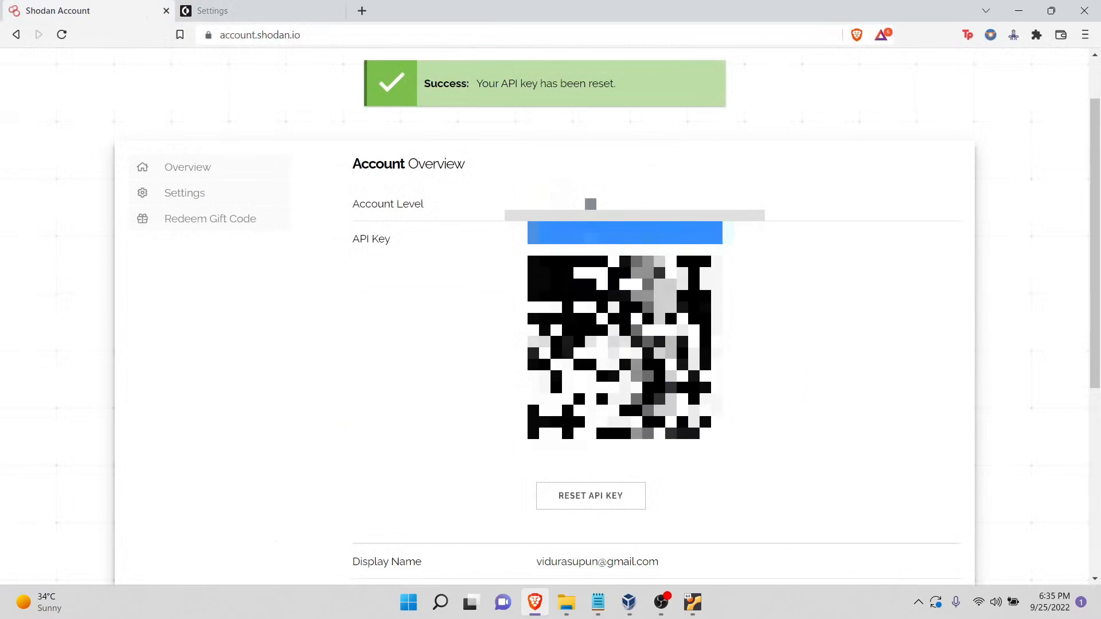
pyautogui.hotkey('ctrl', 'Tab')
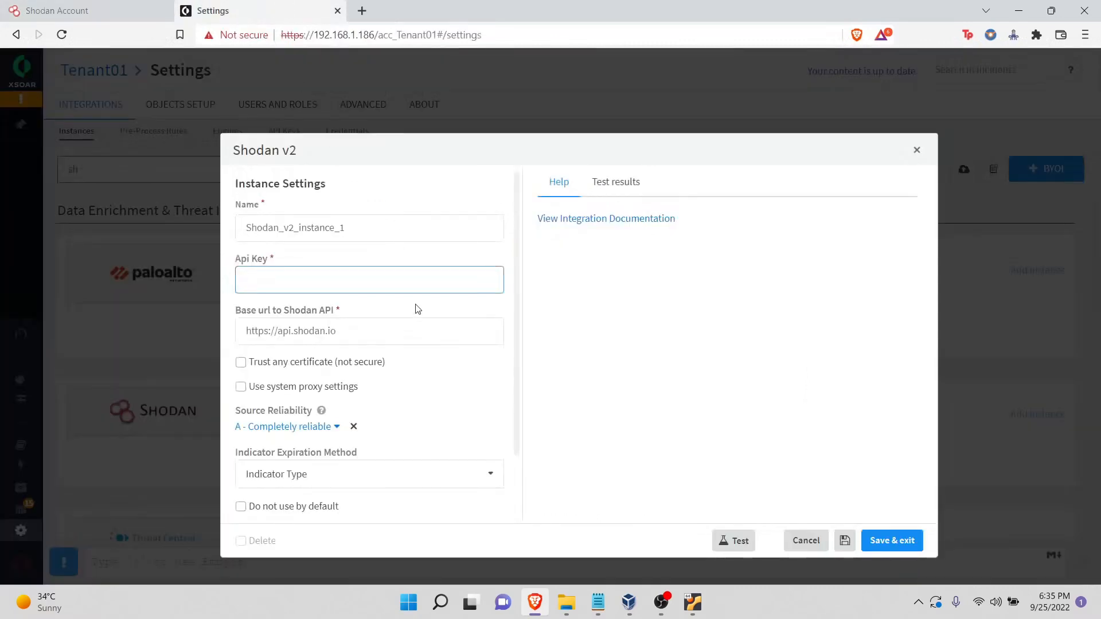
pyautogui.hotkey('ctrl', 'v')
pyautogui.click(239, 364)
# - Set the Shodan v2 instance to not be used by default, test its connection and save it
pyautogui.scroll(-1, 389, 374)
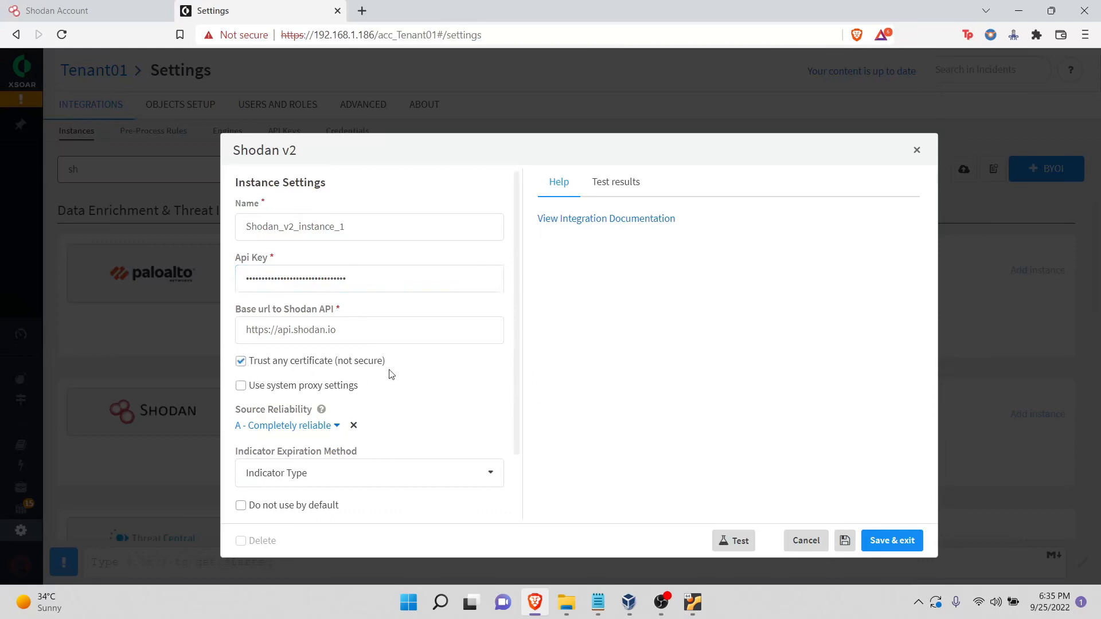
pyautogui.scroll(-1, 413, 371)
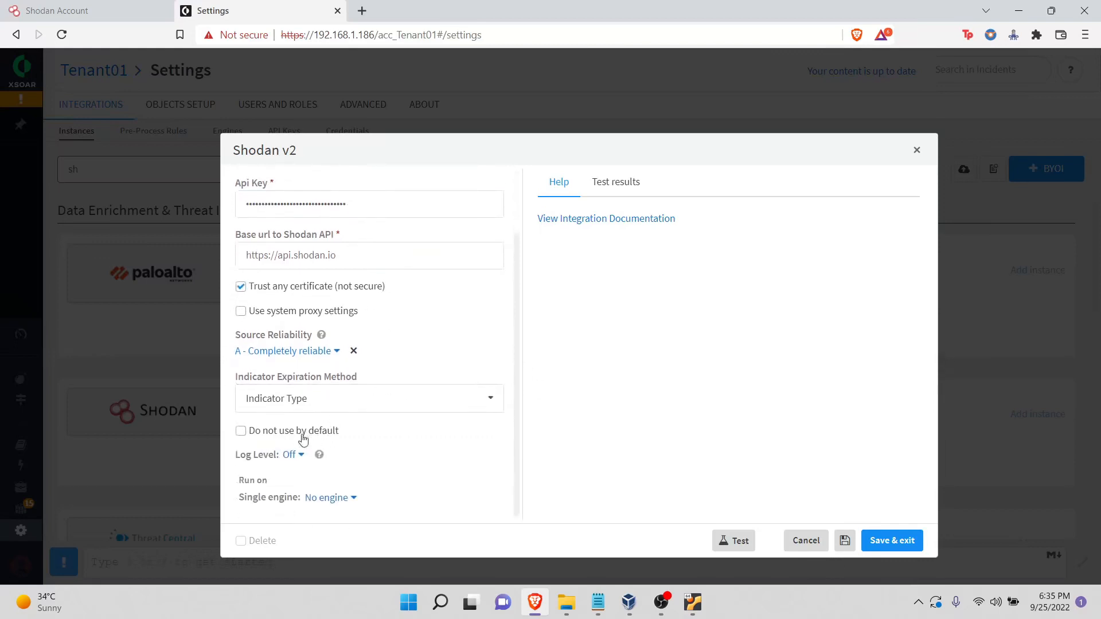
pyautogui.click(256, 437)
pyautogui.click(742, 543)
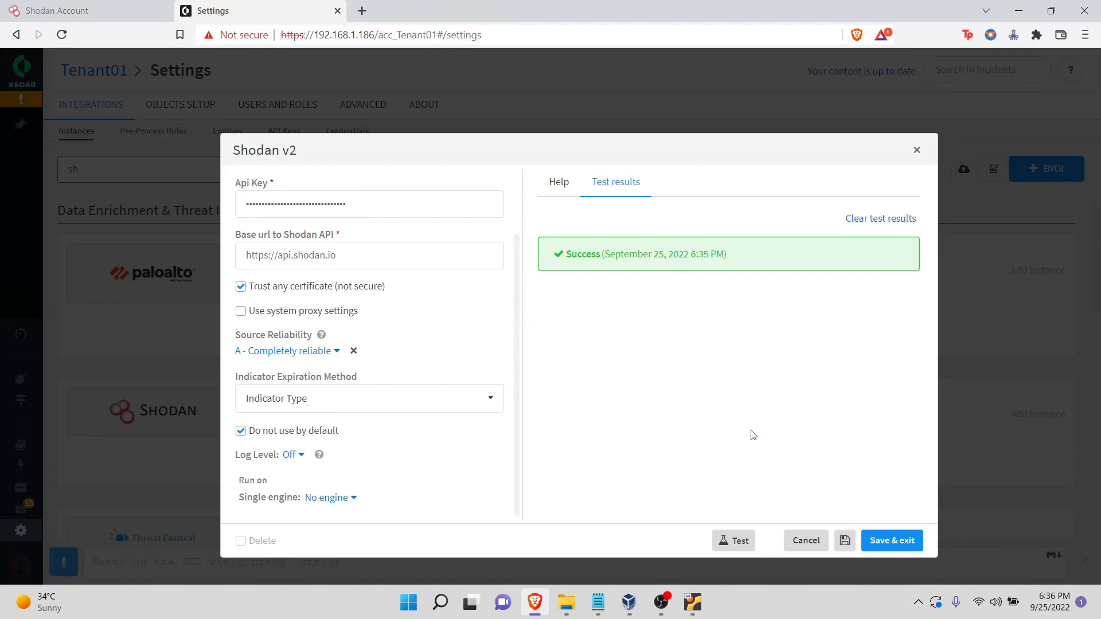
pyautogui.click(892, 544)
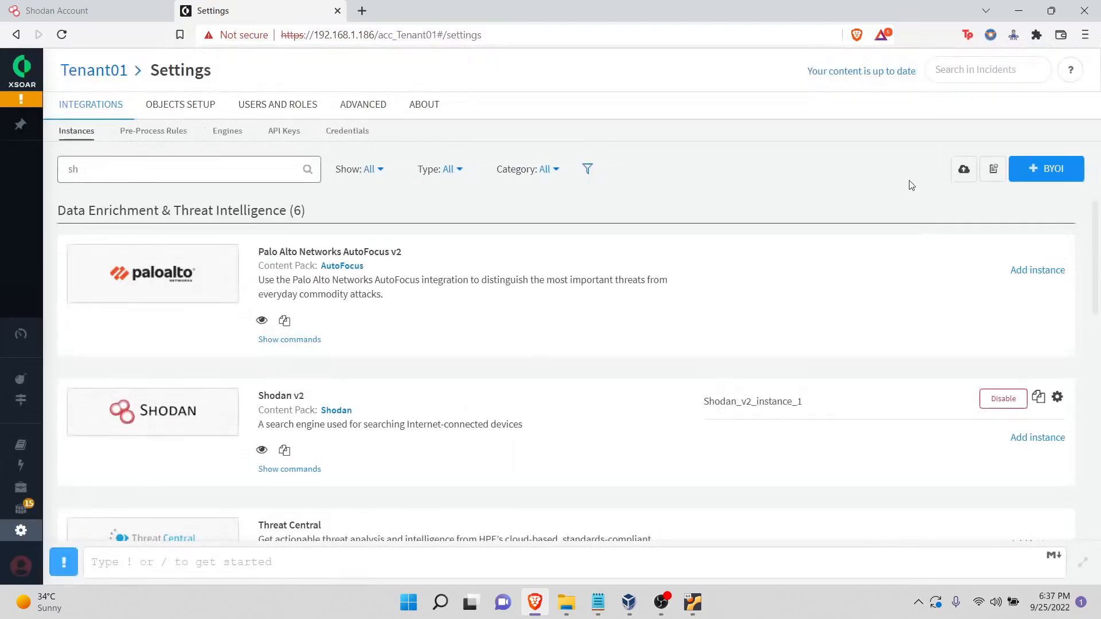